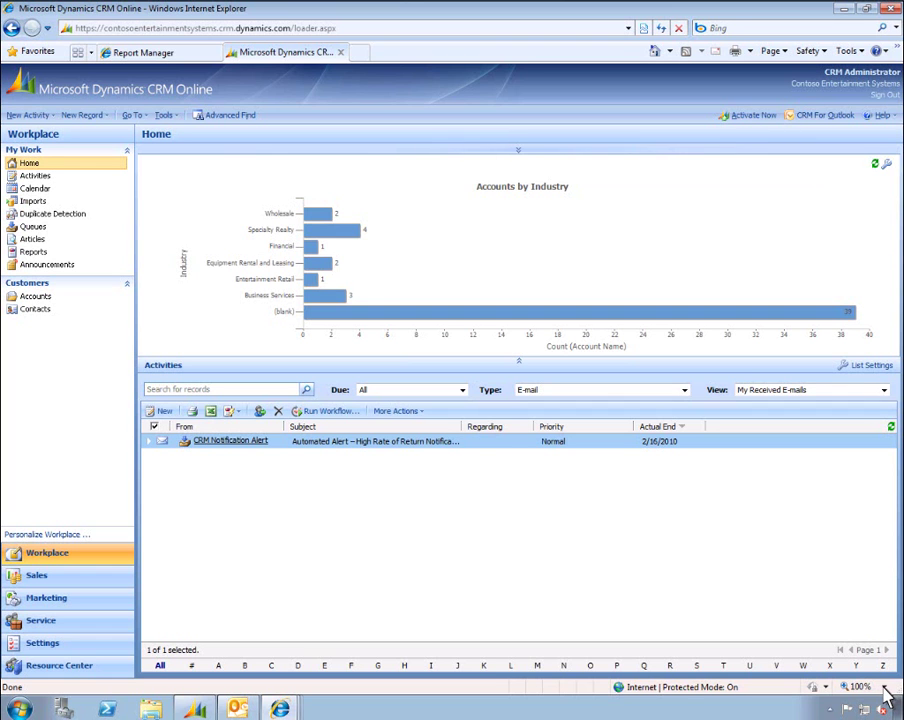
Step: Open the automated high rate of return notification e-mail, read the item and return details, and close it
double_click(324, 449)
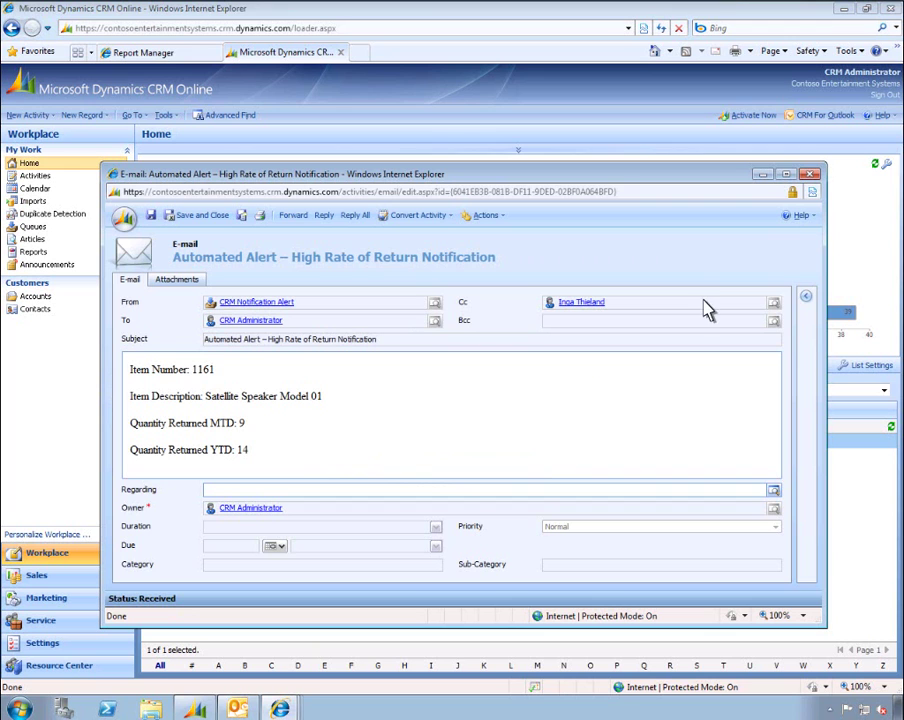
click(810, 175)
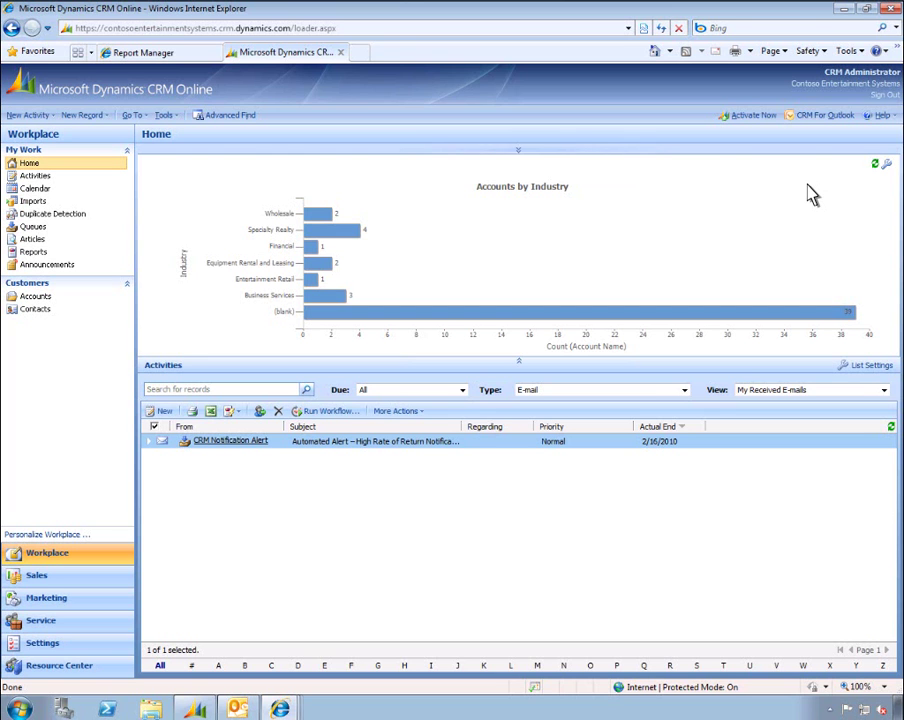
Step: Show the Returned Products view of the product catalog and review the Satellite Speaker Model 01 record
click(98, 648)
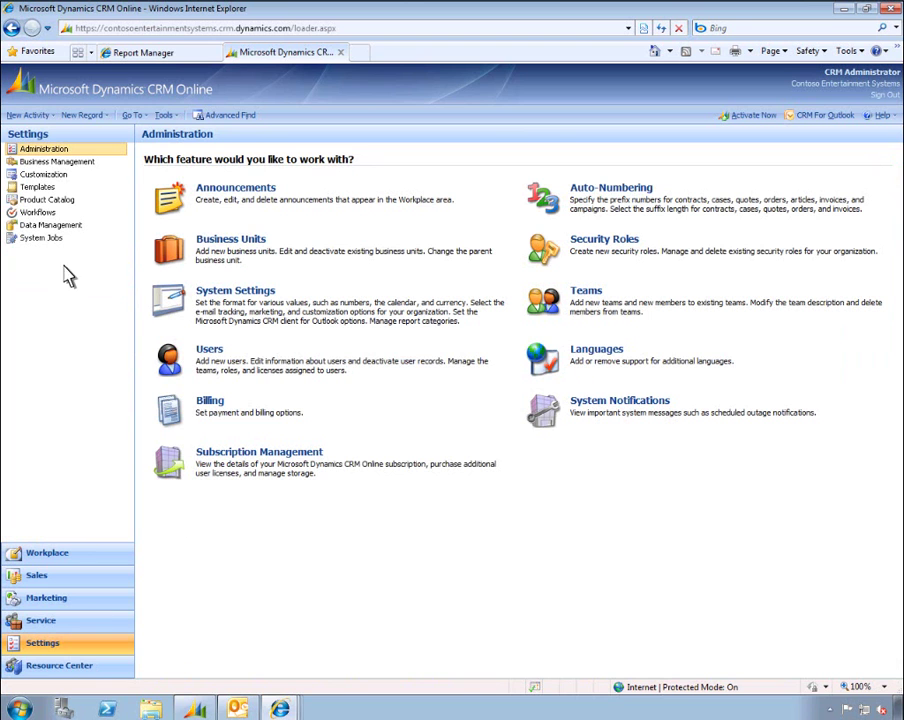
click(63, 201)
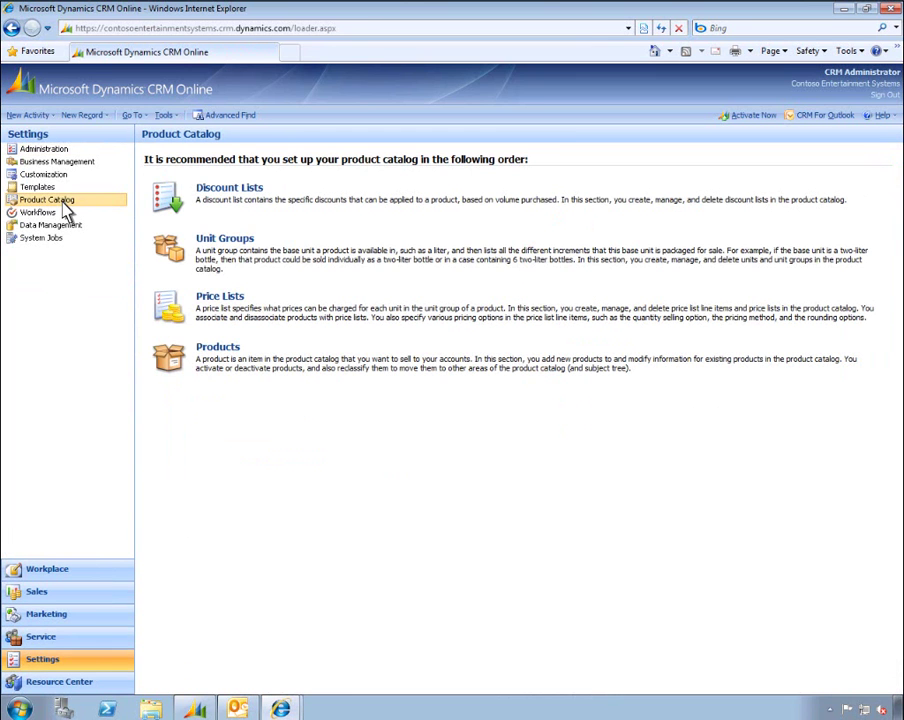
click(218, 348)
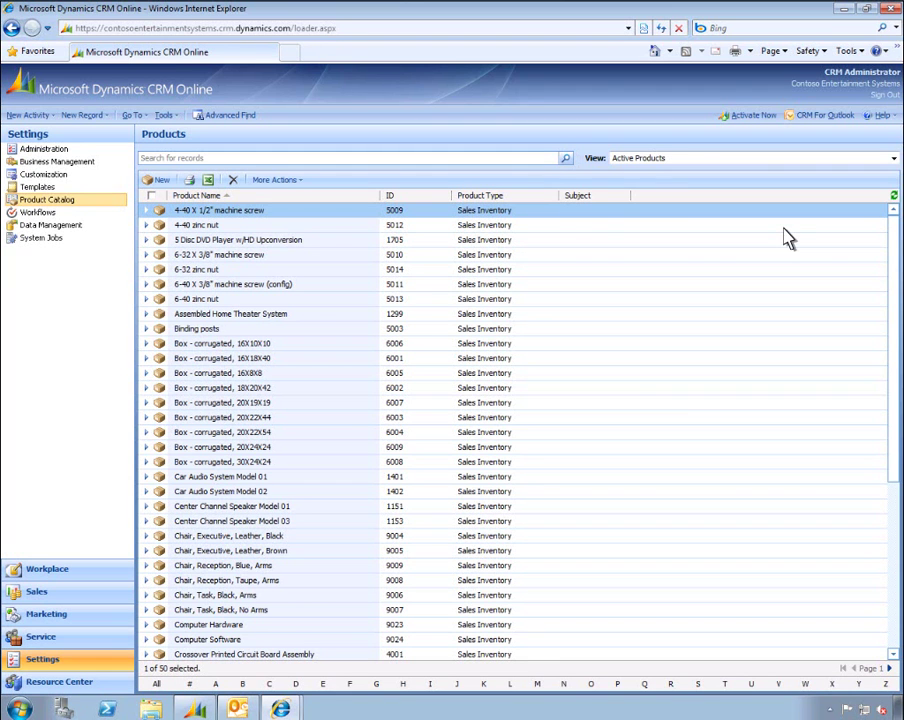
click(893, 160)
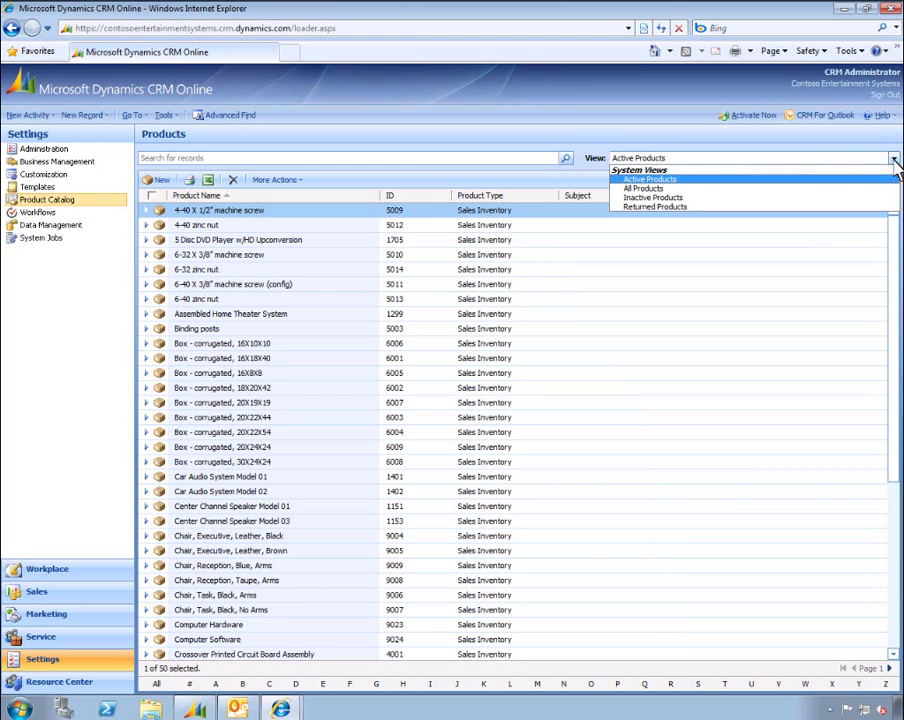
click(660, 207)
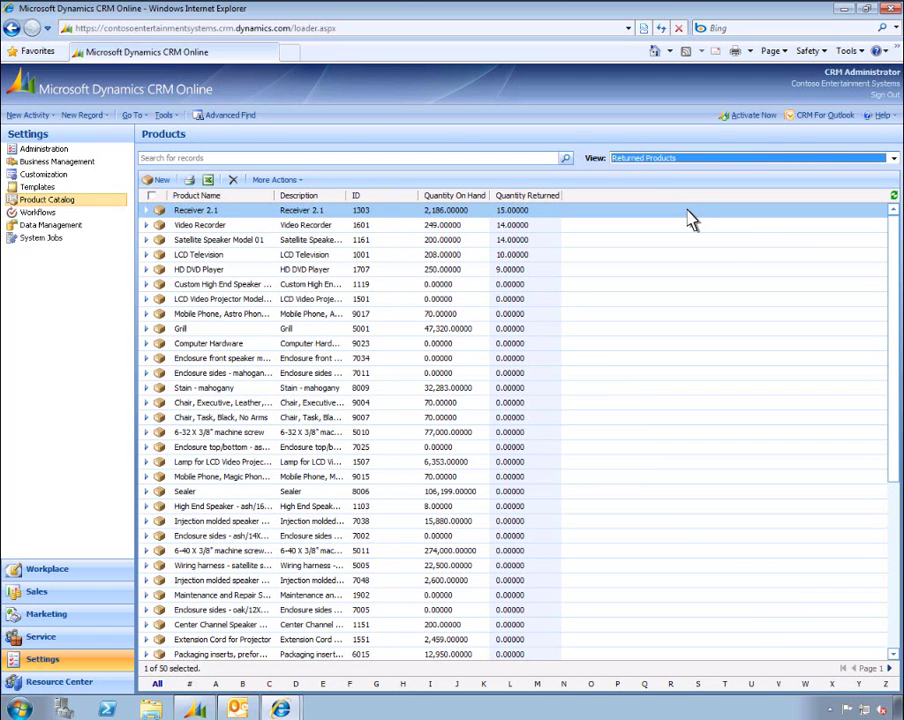
double_click(226, 245)
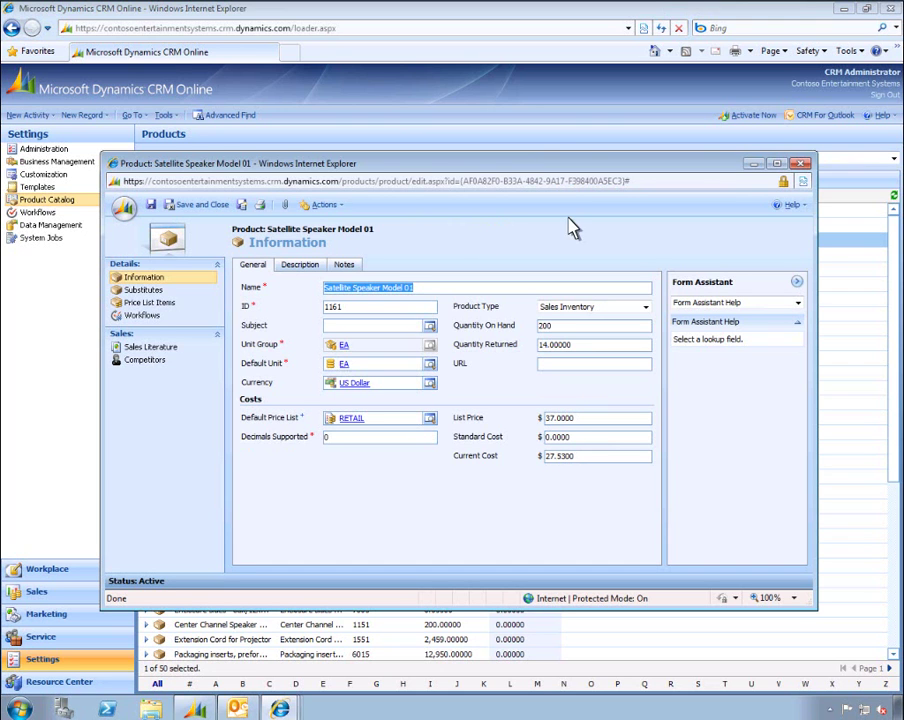
click(801, 166)
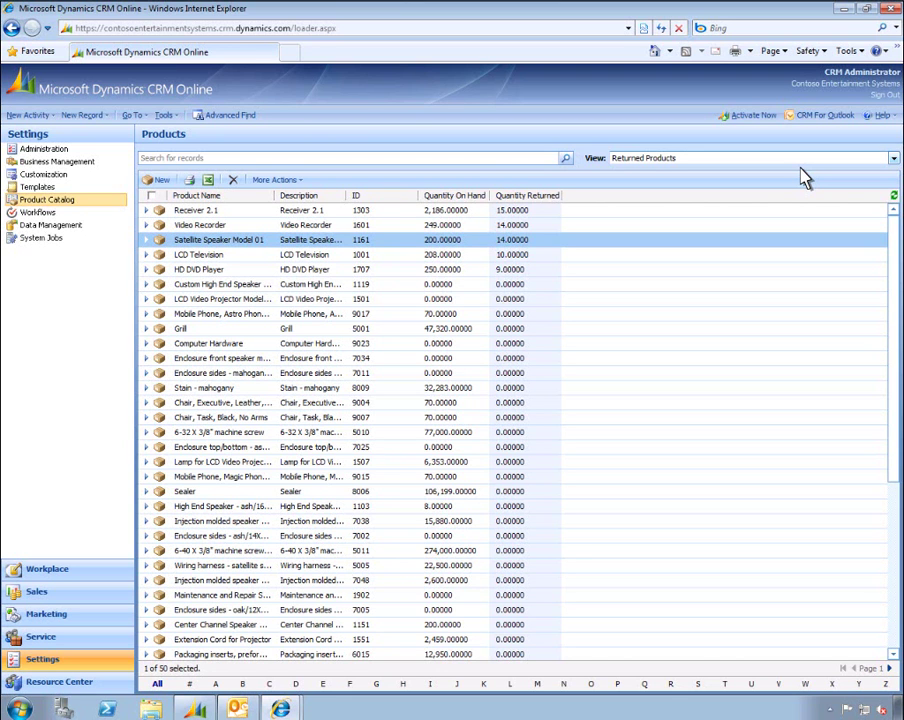
Step: Switch to Microsoft Dynamics GP and open the vendor performance workbook from the Top Returned Items chart
click(200, 708)
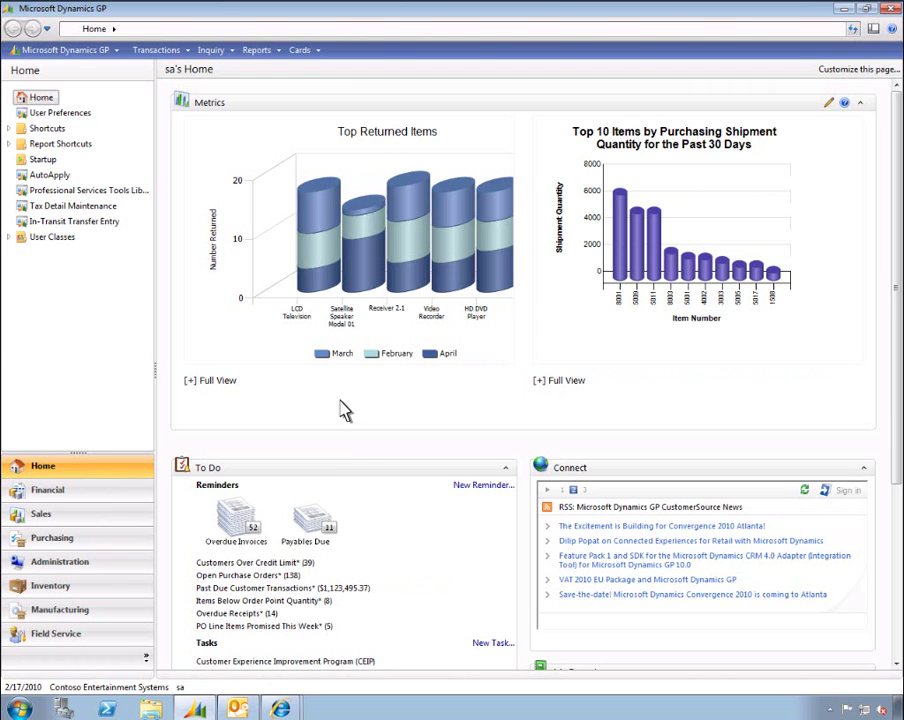
click(365, 279)
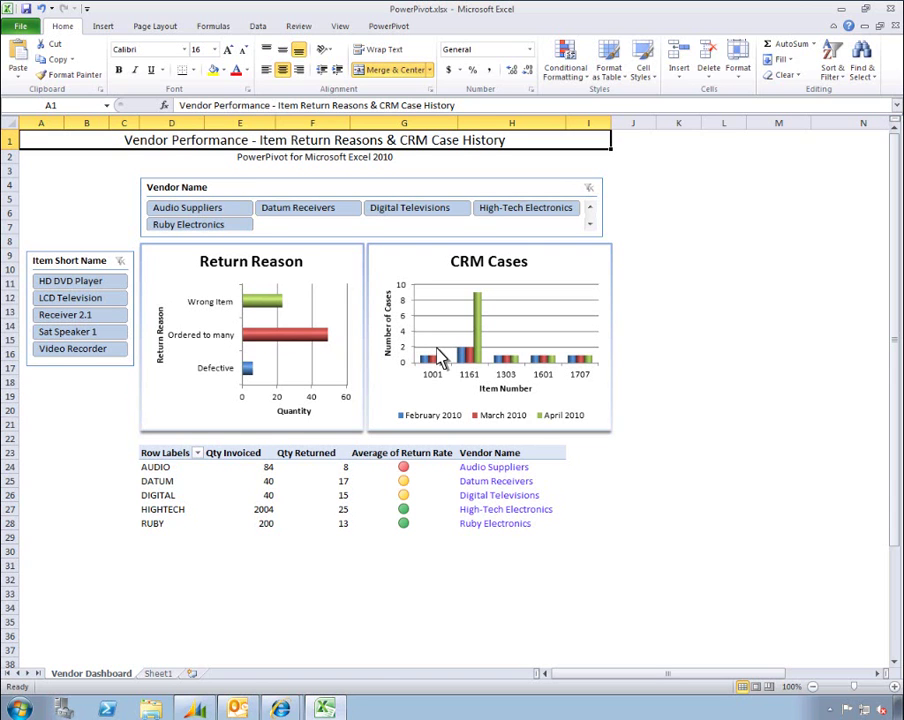
Step: Filter the vendor dashboard to Sat Speaker 1, checking High-Tech Electronics before narrowing the vendor to Audio Suppliers
click(82, 340)
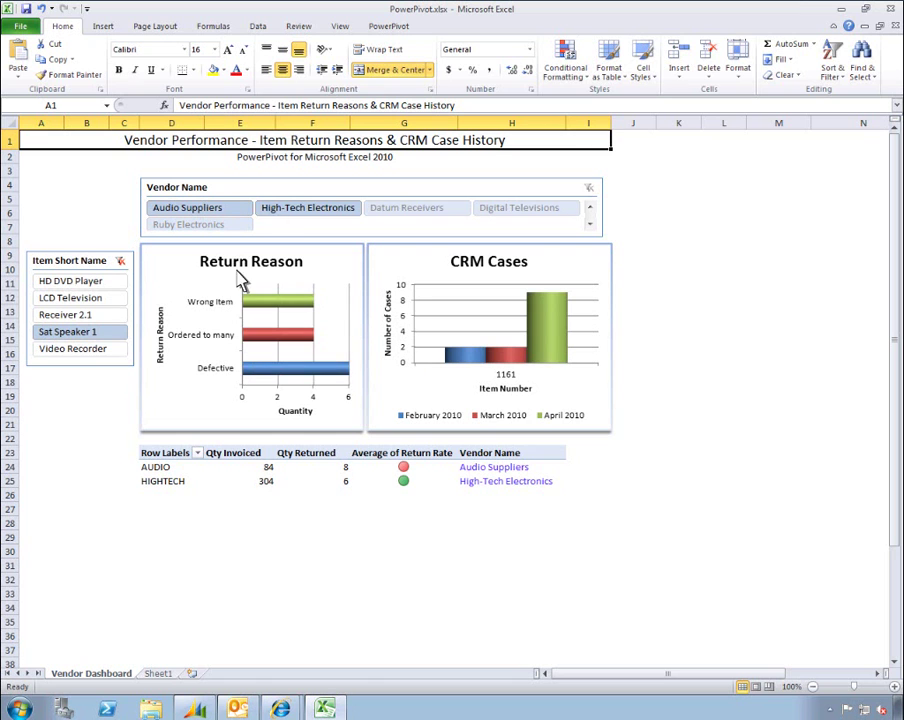
click(299, 210)
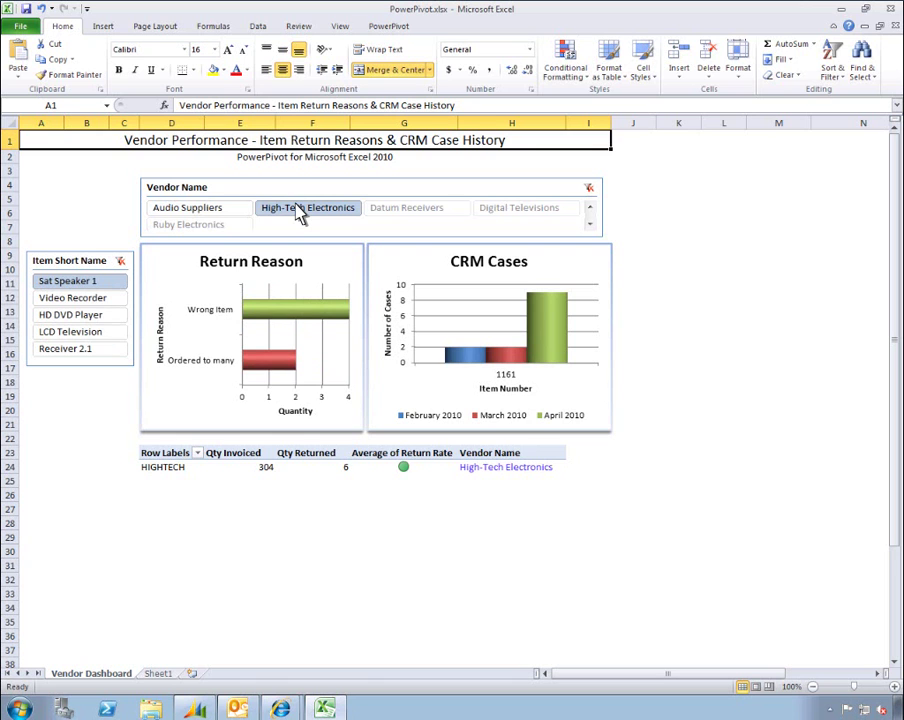
click(215, 217)
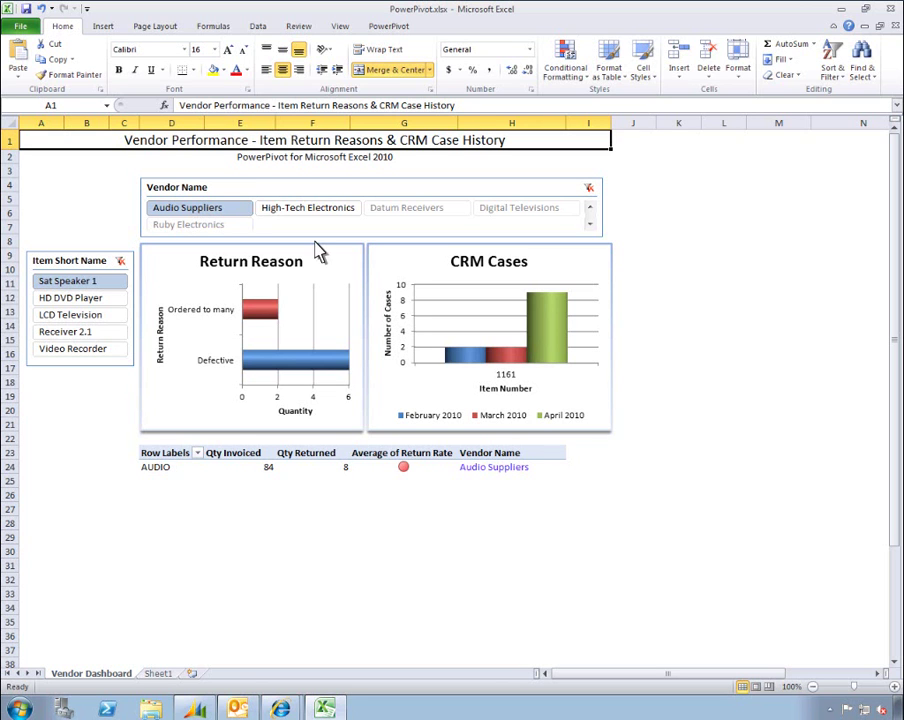
Step: Open the Audio Suppliers vendor record from the dashboard table and start an instant message to its contact
click(497, 468)
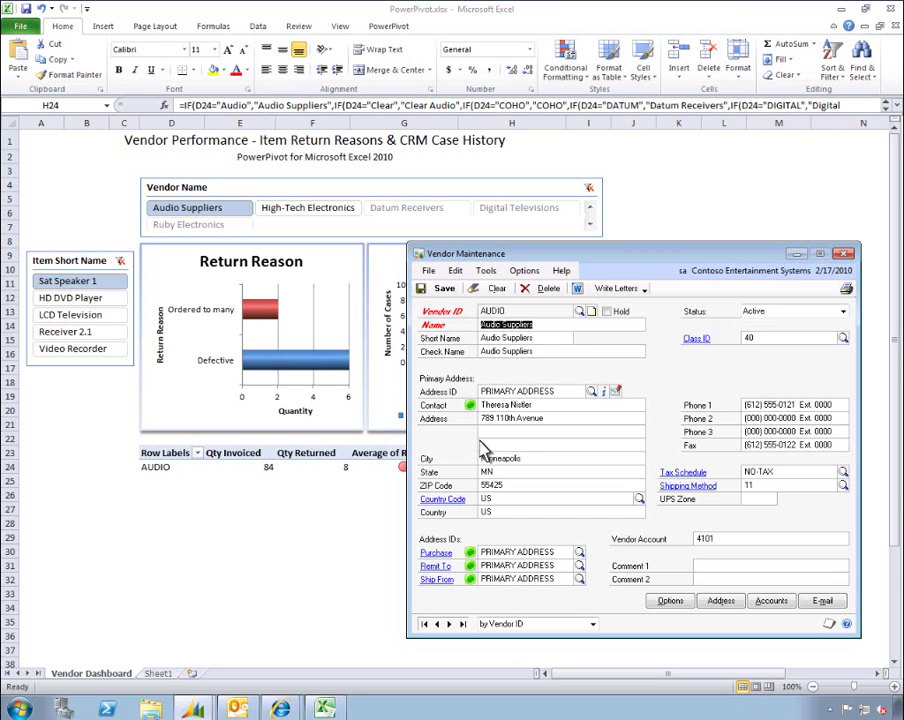
mouse_move(476, 420)
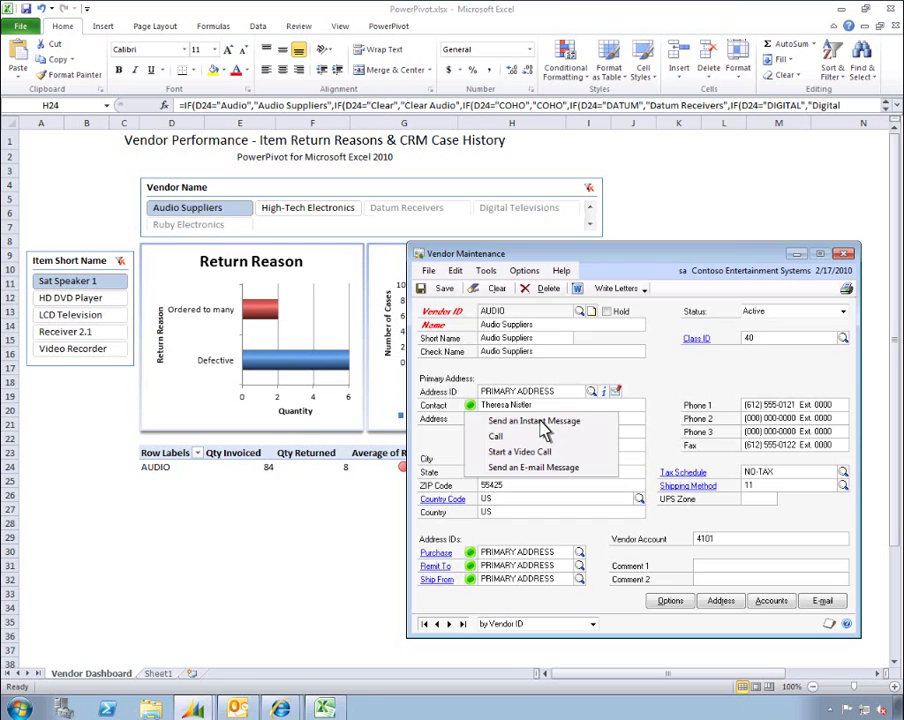
click(541, 424)
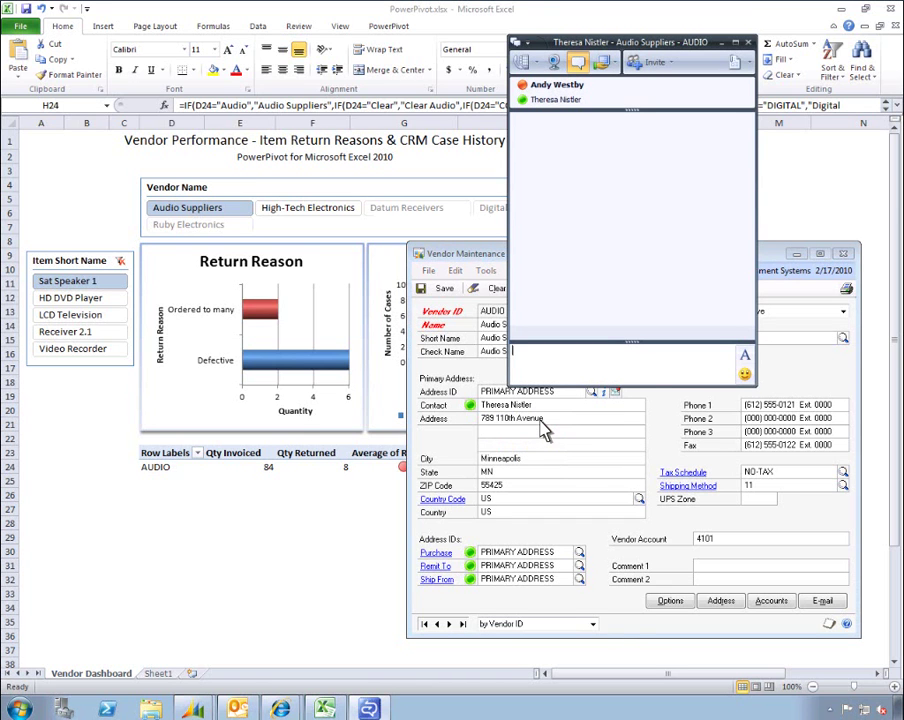
Step: Message the vendor contact about a potential quality issue with item 1161, asking to show the return data analysis to help explain
text(Hi Theresa.  We may have a potential)
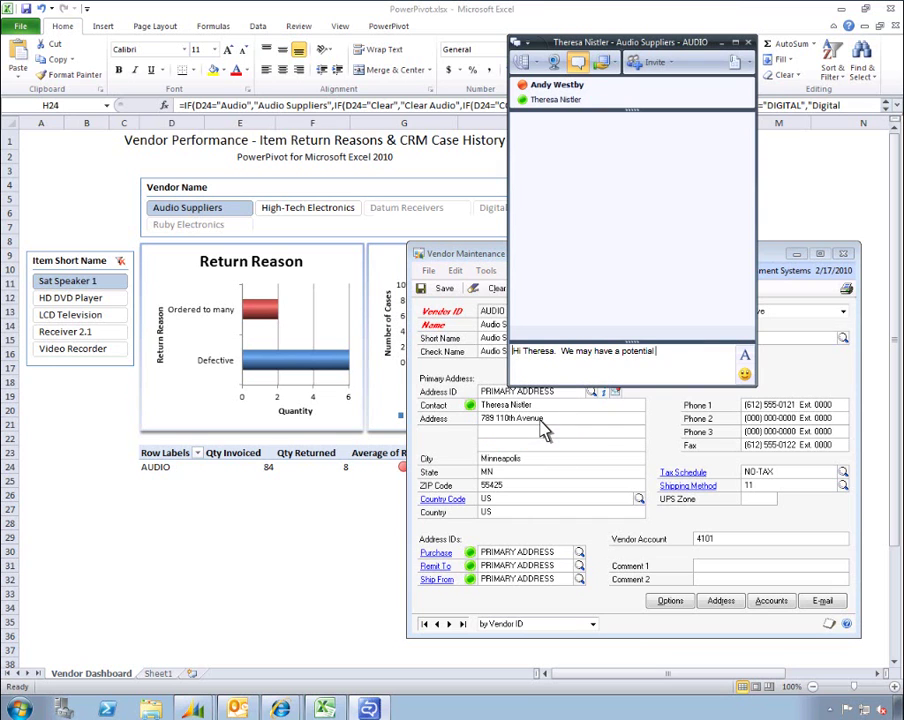
text( quality issue with Item 1161)
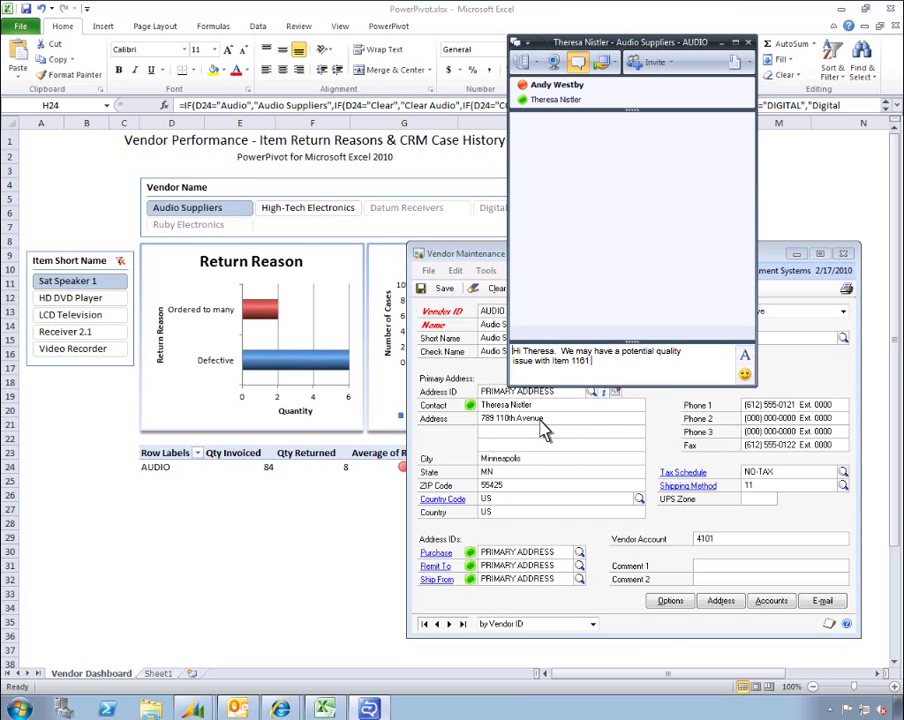
text( we received from you. Can I show)
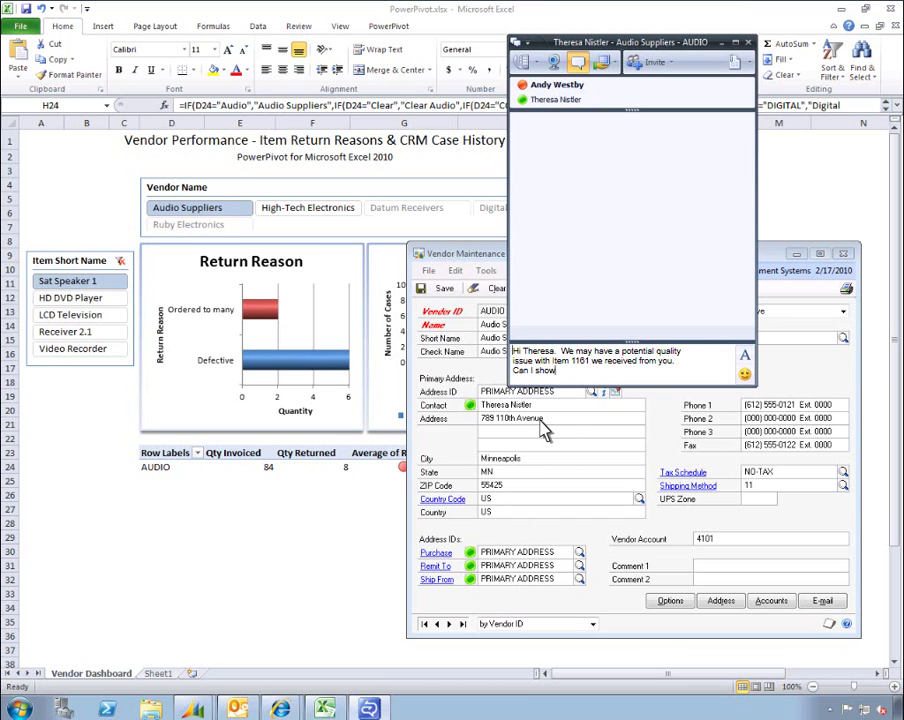
text( you my analysis of our return data to help you explain.)
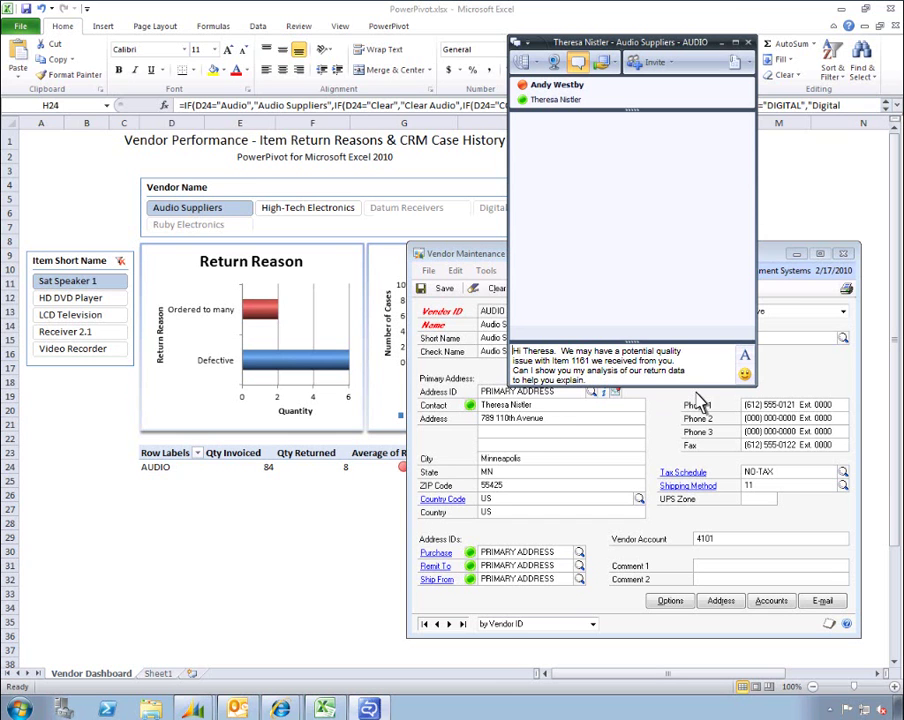
key(BackSpace)
text(?)
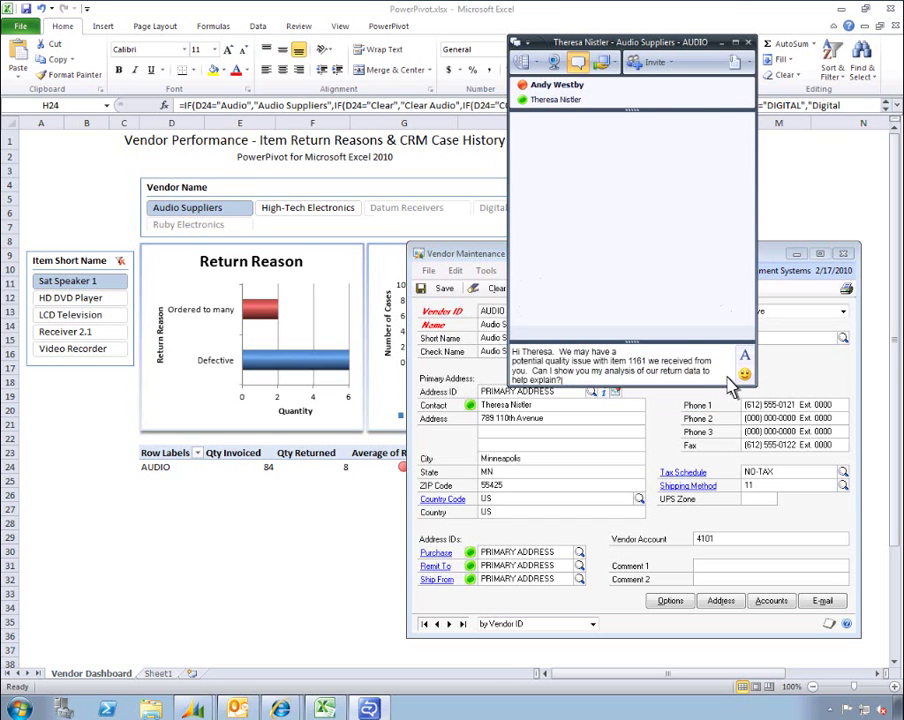
key(Return)
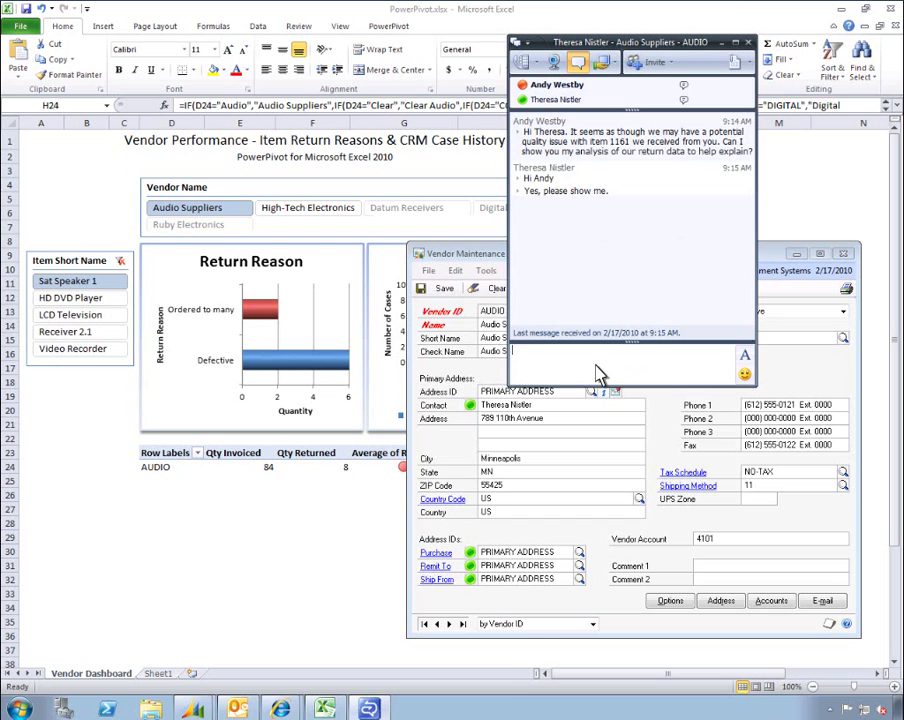
Step: Share the desktop with the contact and send a message that returns are mostly from defective product, asking how they propose to handle this
click(601, 66)
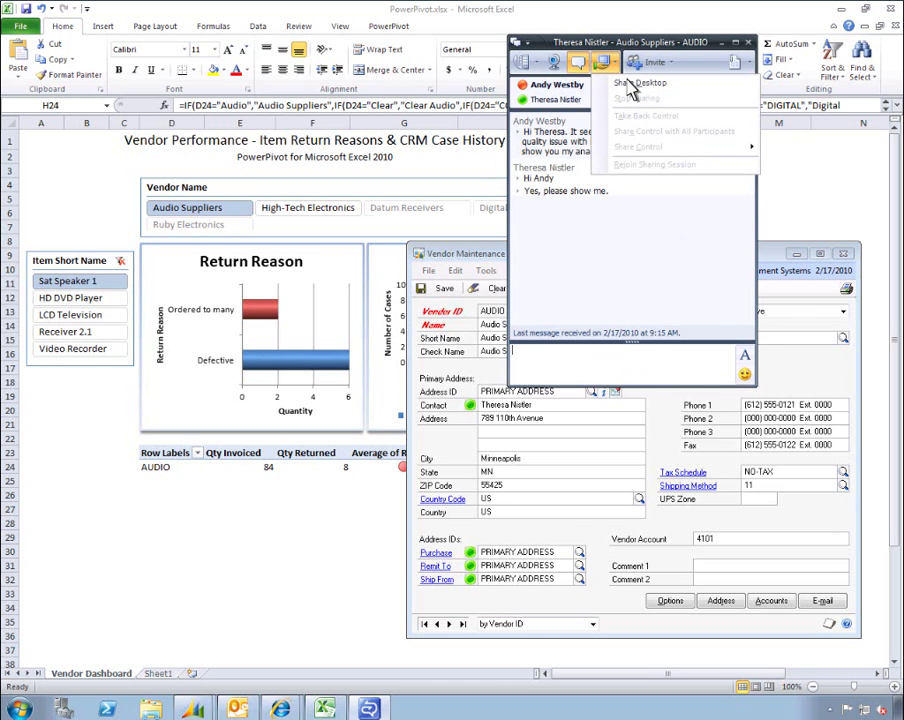
click(631, 84)
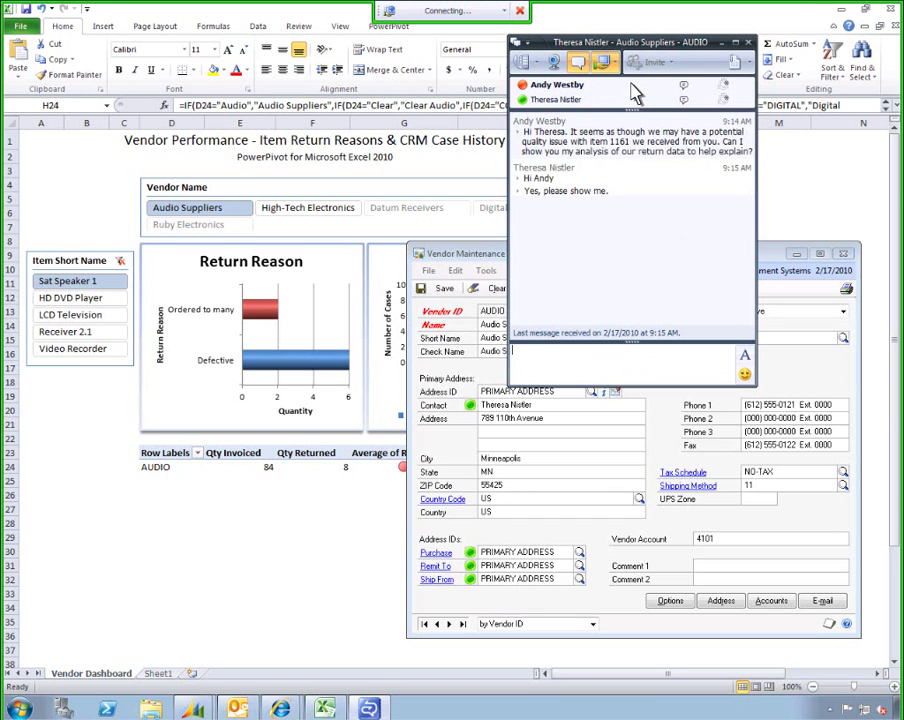
text(You'll see in this report that the returns are mostly as a re)
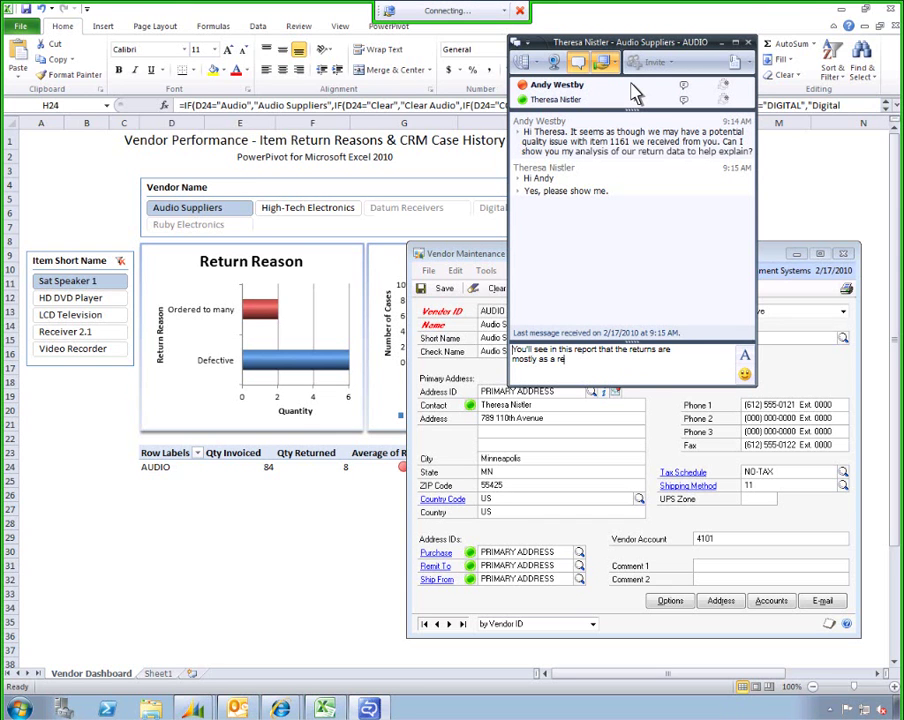
text(sult of defective product.  What)
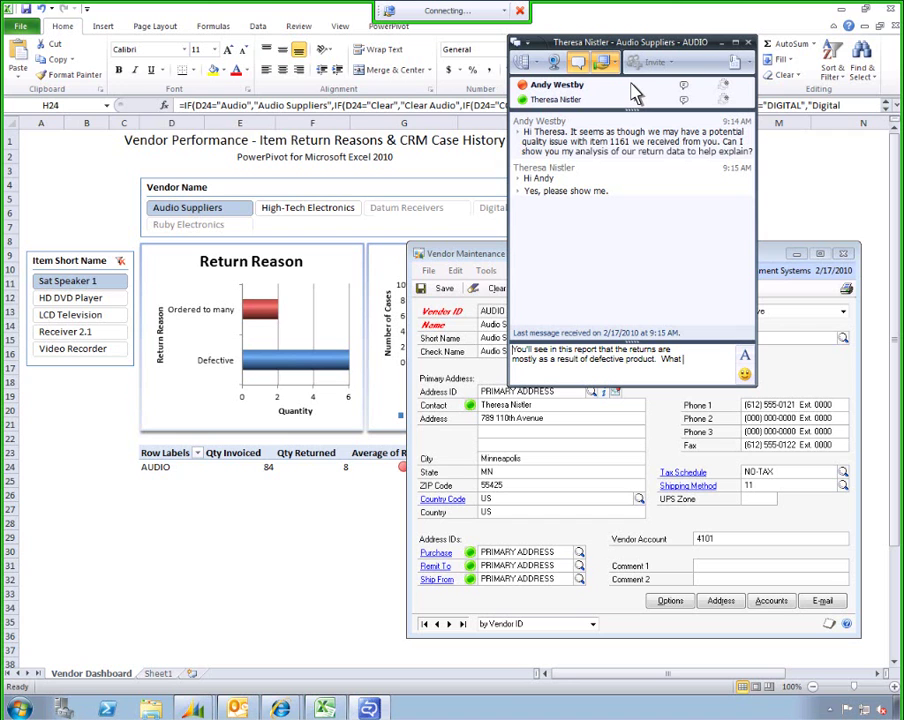
text( do you propose we do to handle this?)
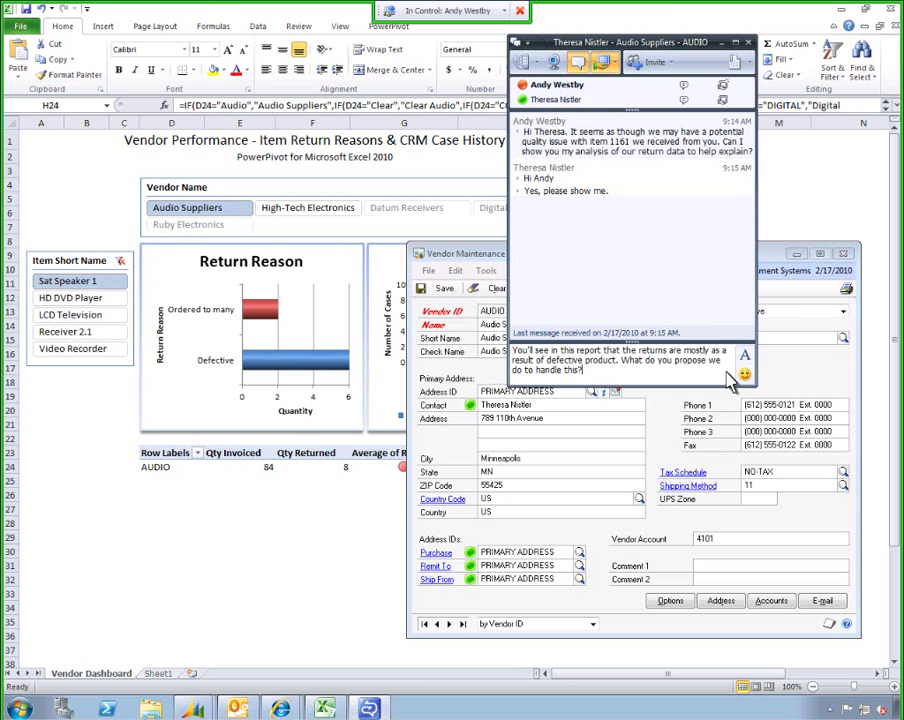
key(Return)
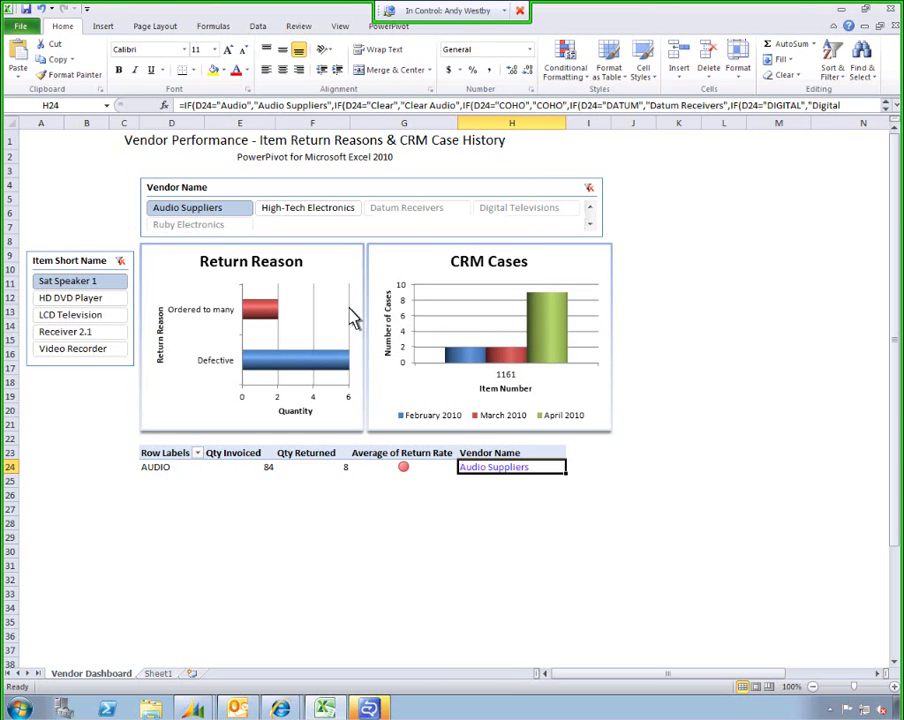
Step: Reply "Perfect. I'll enter the PO now." in the vendor conversation and stop sharing the desktop
click(369, 690)
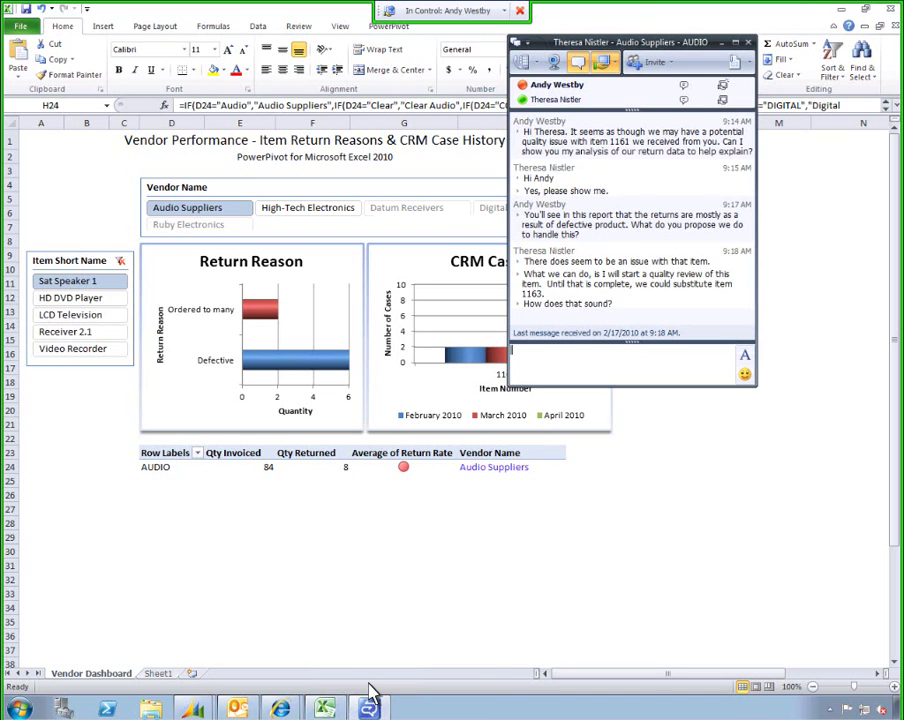
text(Perfect.  I'll enter the PO now.)
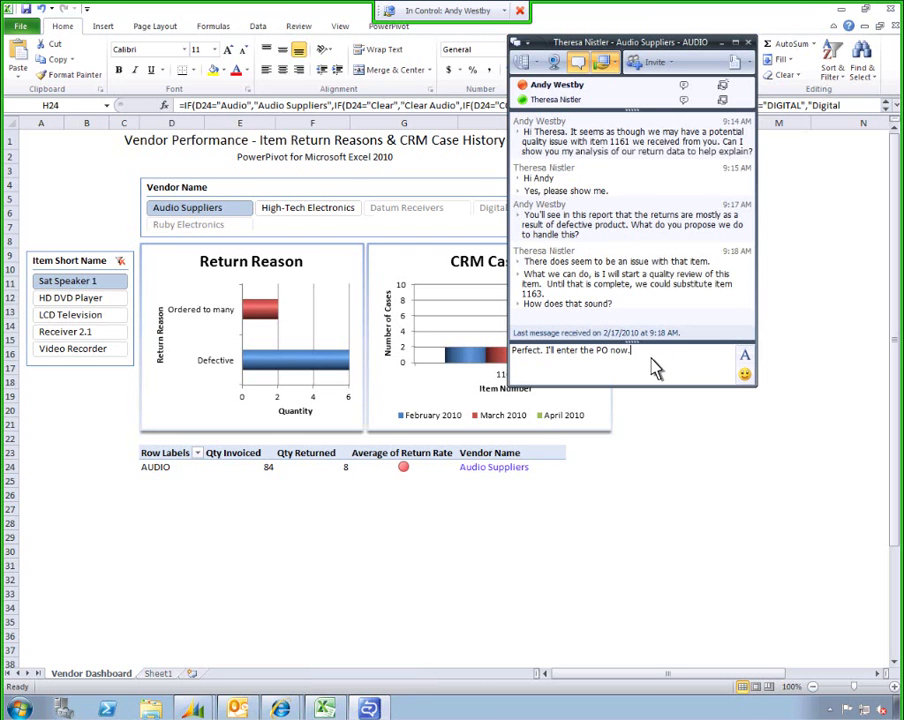
key(Return)
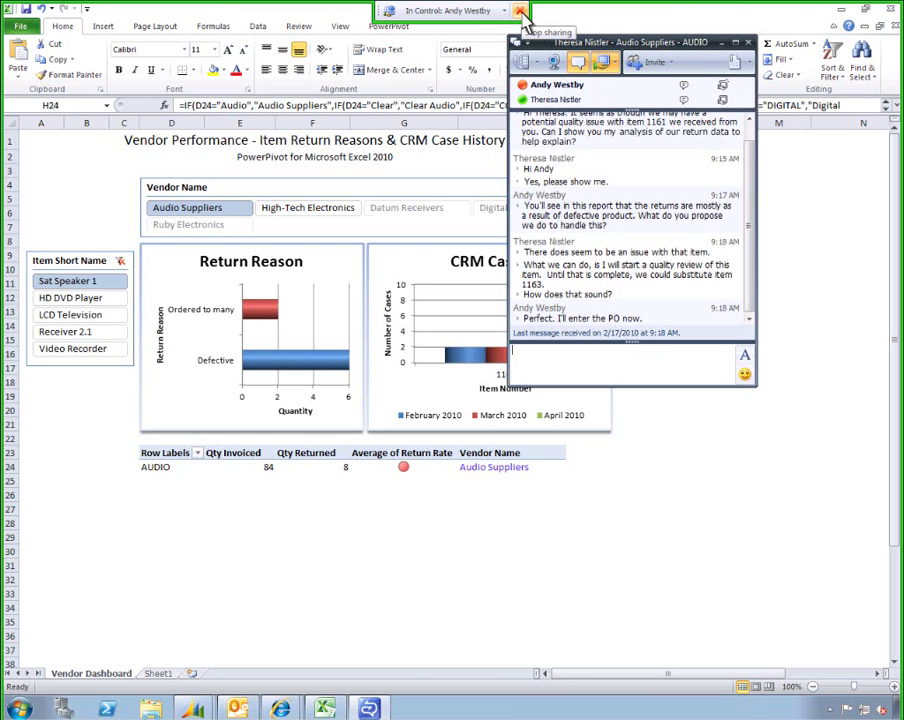
click(520, 11)
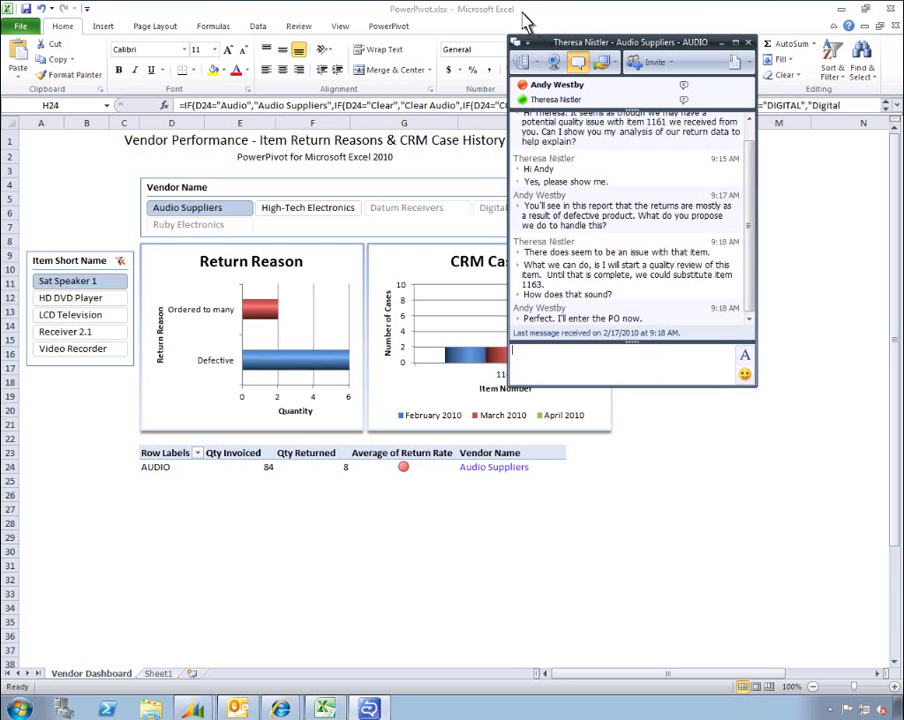
Step: Create a purchase order for the Audio Suppliers contact directly from the conversation
right_click(549, 104)
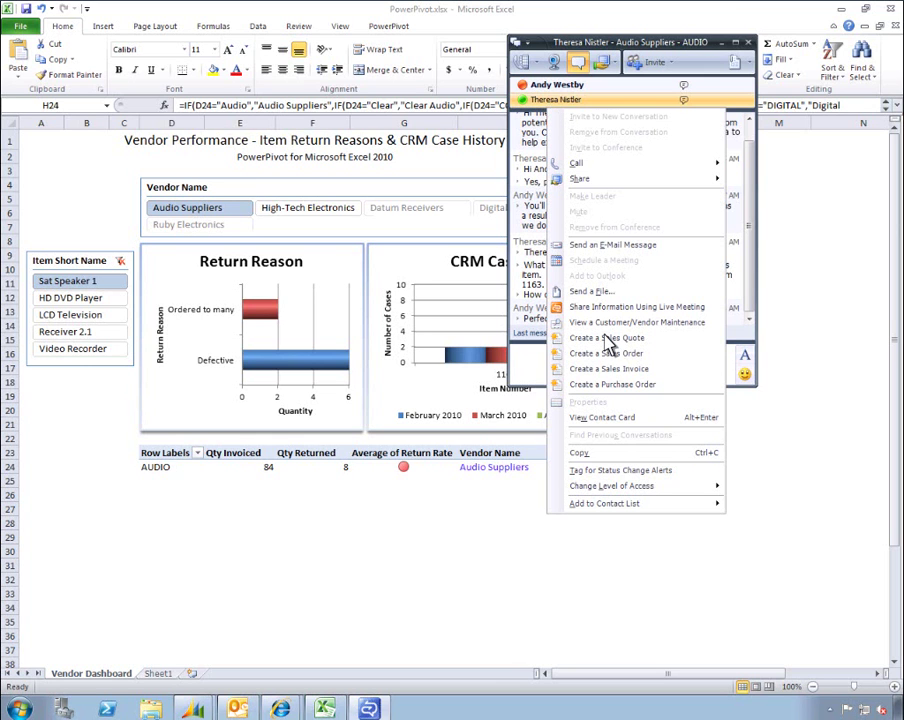
click(612, 386)
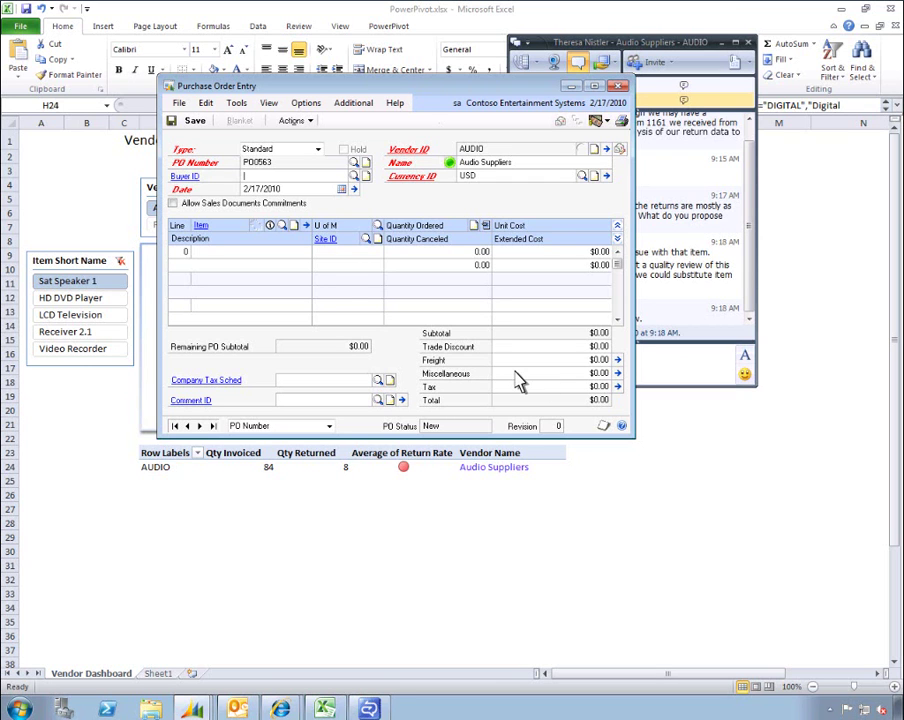
Step: Add item 1163 to the first purchase order line with a quantity ordered of 10 and site ID 11
click(227, 252)
text(1163)
key(Tab)
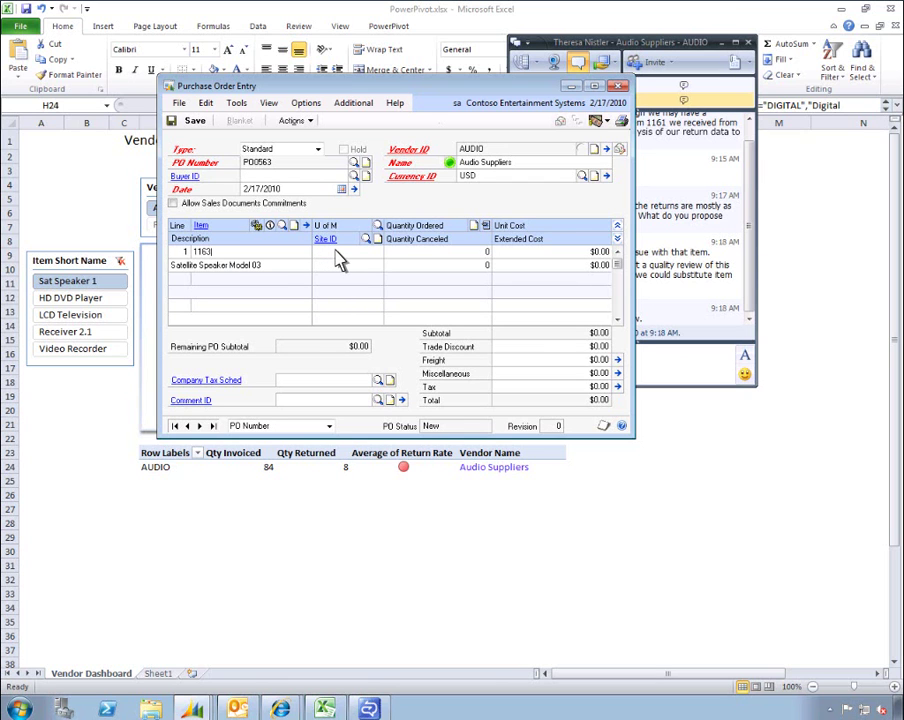
key(Tab)
text(10)
click(475, 252)
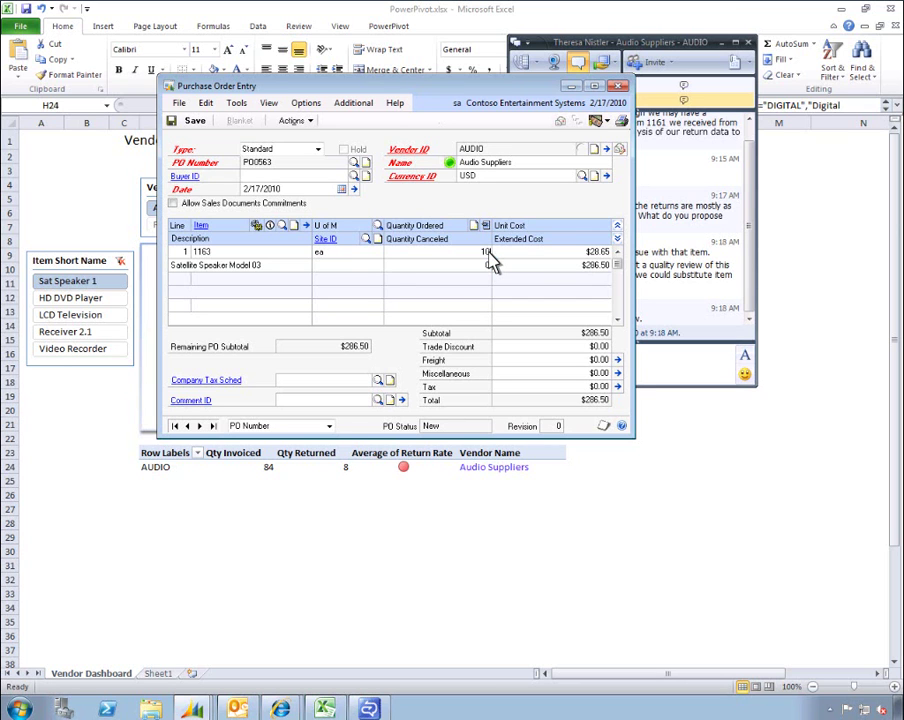
click(359, 267)
text(11)
Step: Save the purchase order and print it with Send Document in E-mail enabled alongside Print Document
click(620, 121)
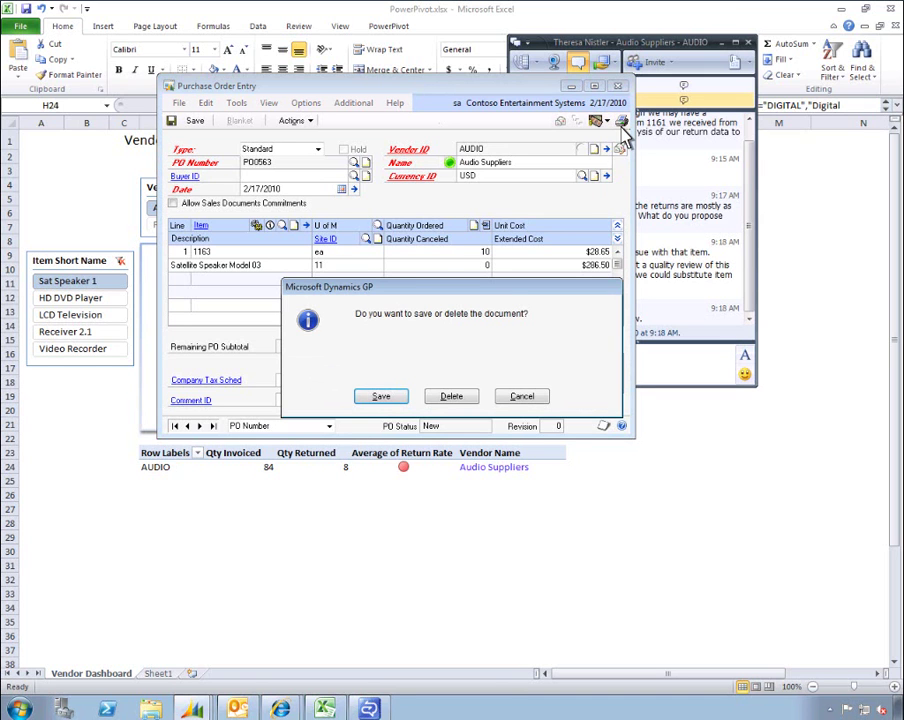
click(381, 397)
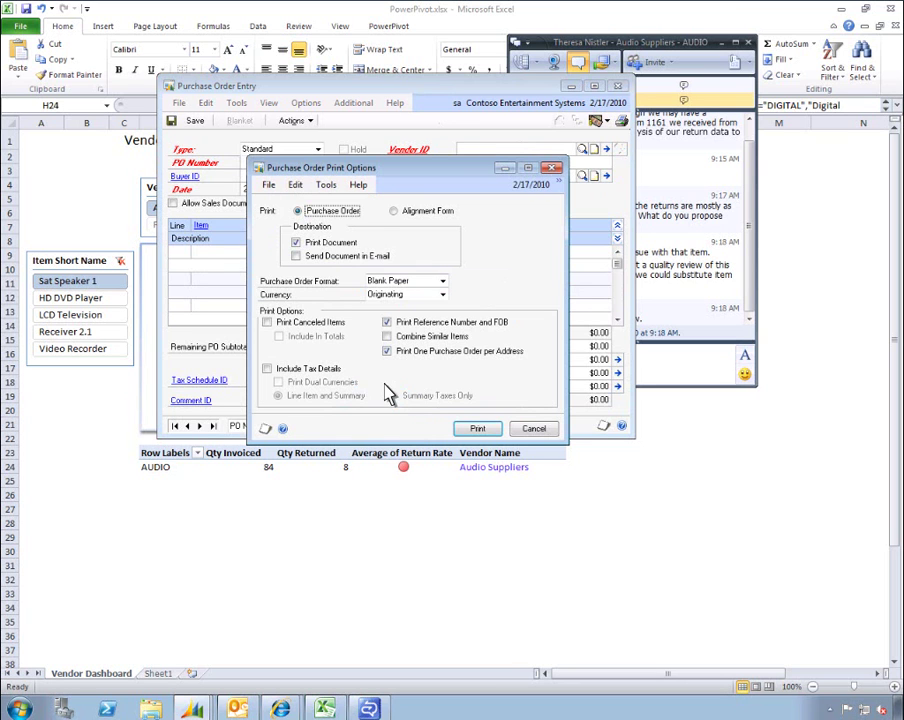
click(296, 256)
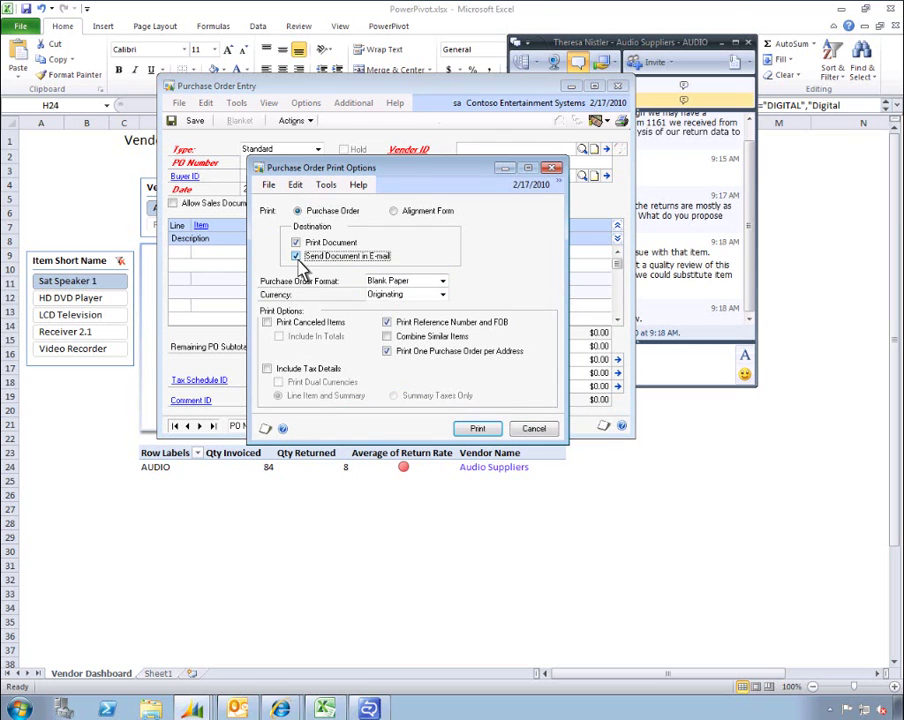
click(478, 430)
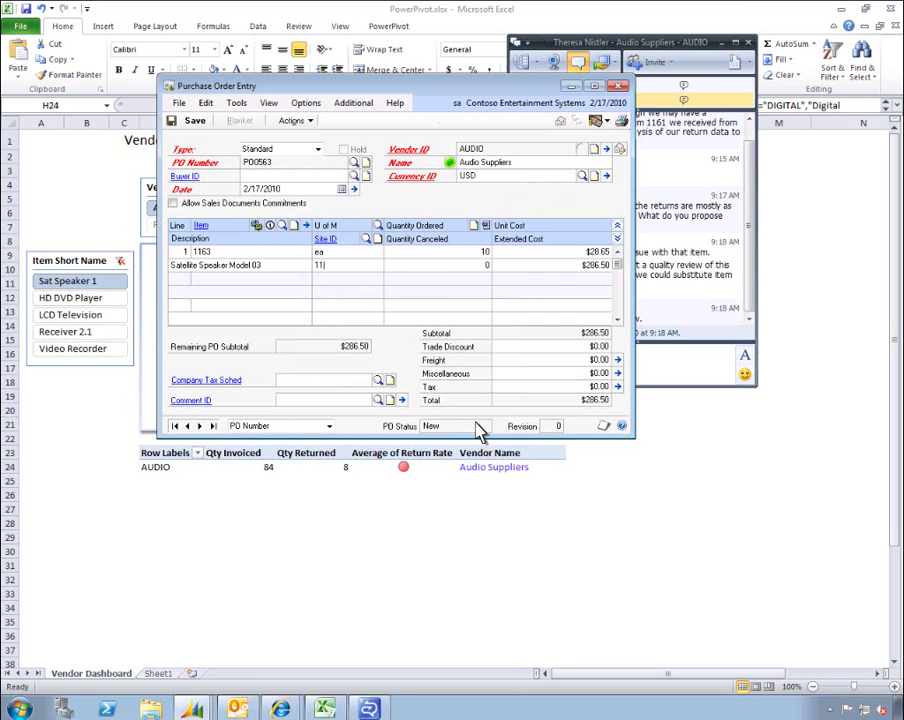
Step: Switch to Outlook and review the purchase order document attached to the newest sent message, closing it when done
click(240, 707)
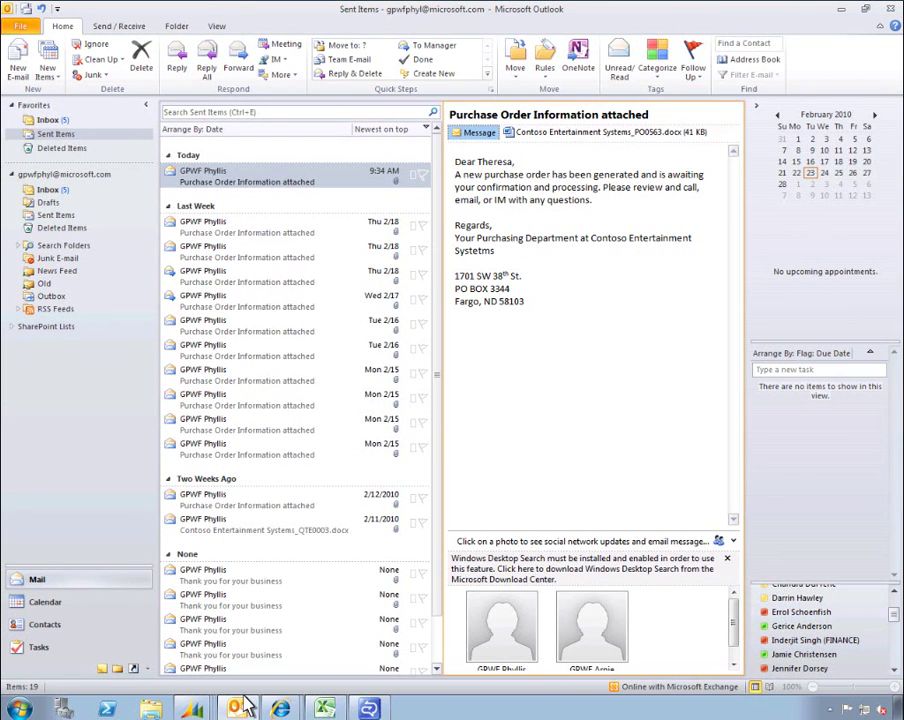
double_click(540, 132)
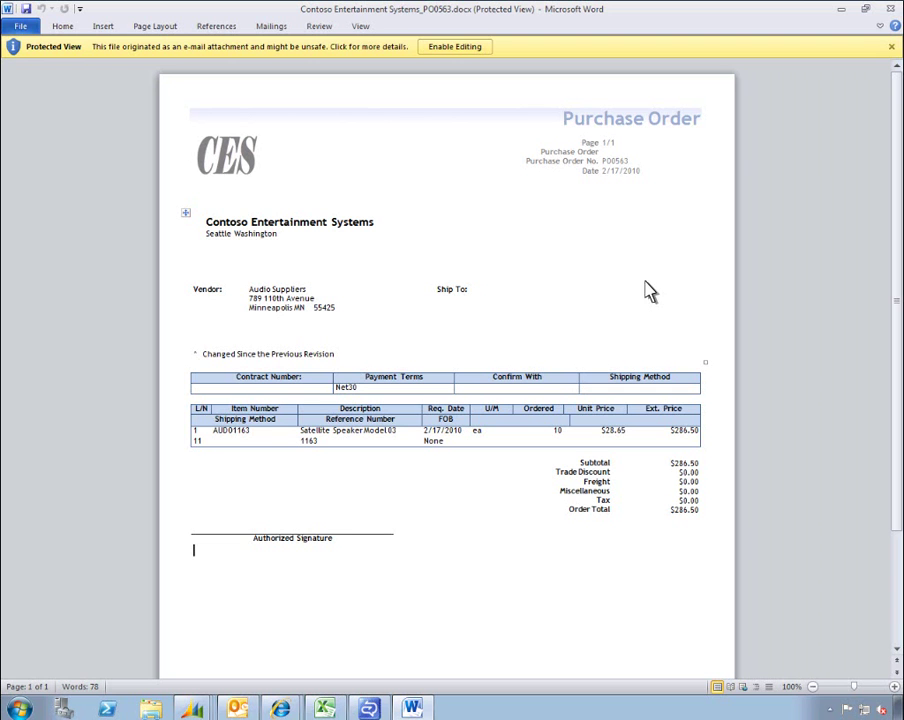
click(889, 12)
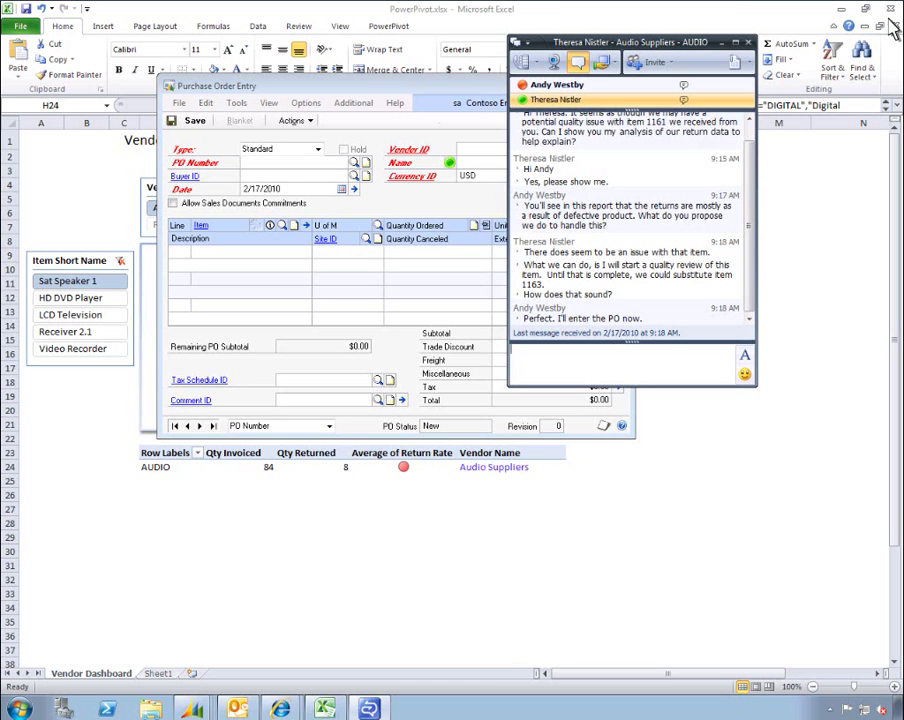
Step: Message the vendor contact: "Ok, I've just emailed the PO so please check your email and do what you can to process this ASAP. Thanks."
text(Ok, I've just emailed the PO so please check you)
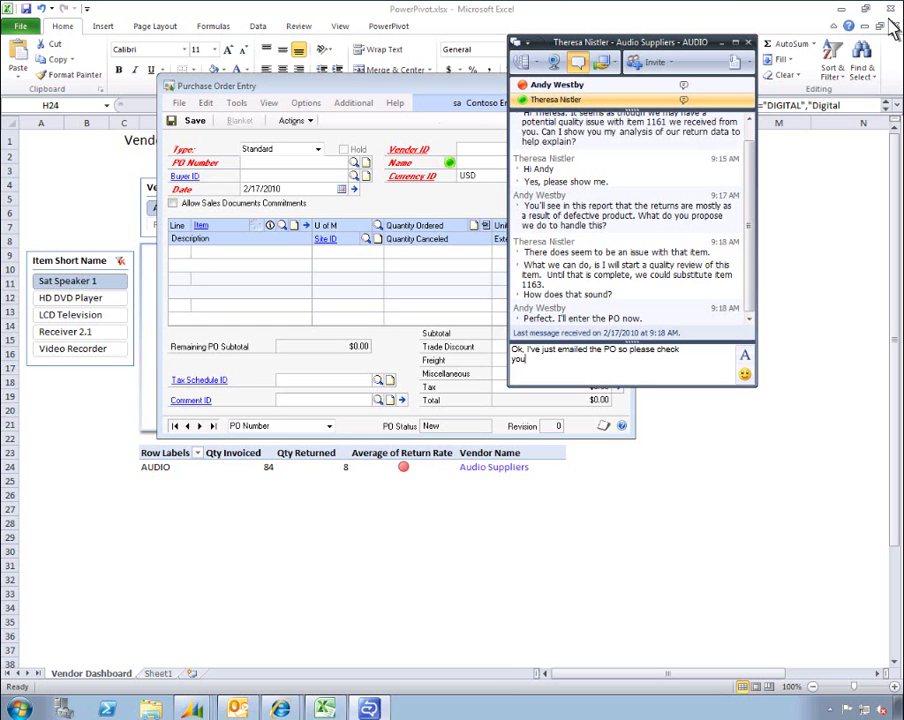
text(r email and do what you can t)
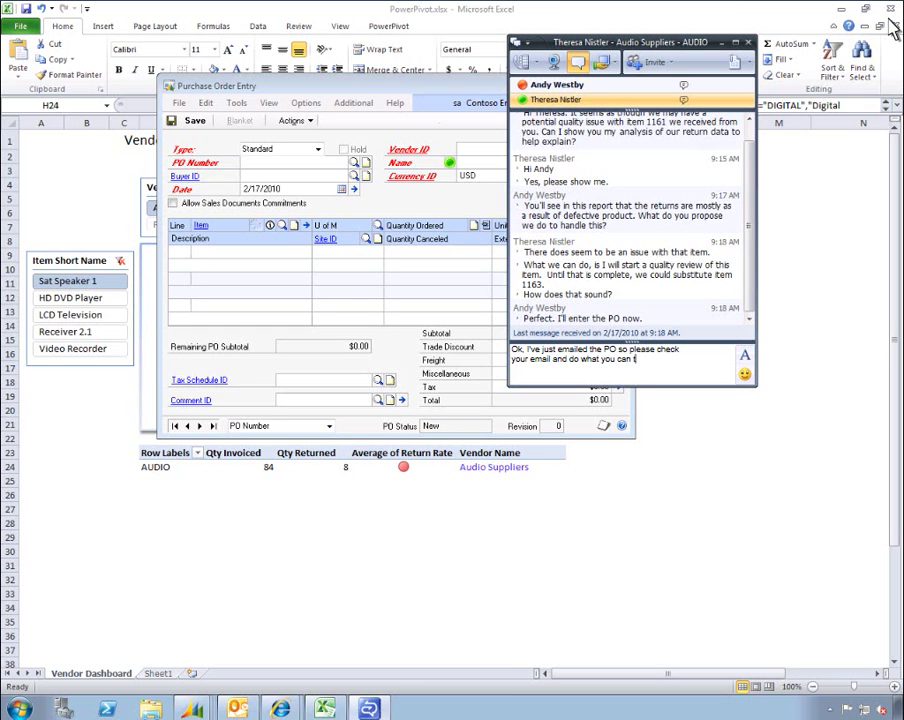
text(o prodess this ASAP.  Thanks.)
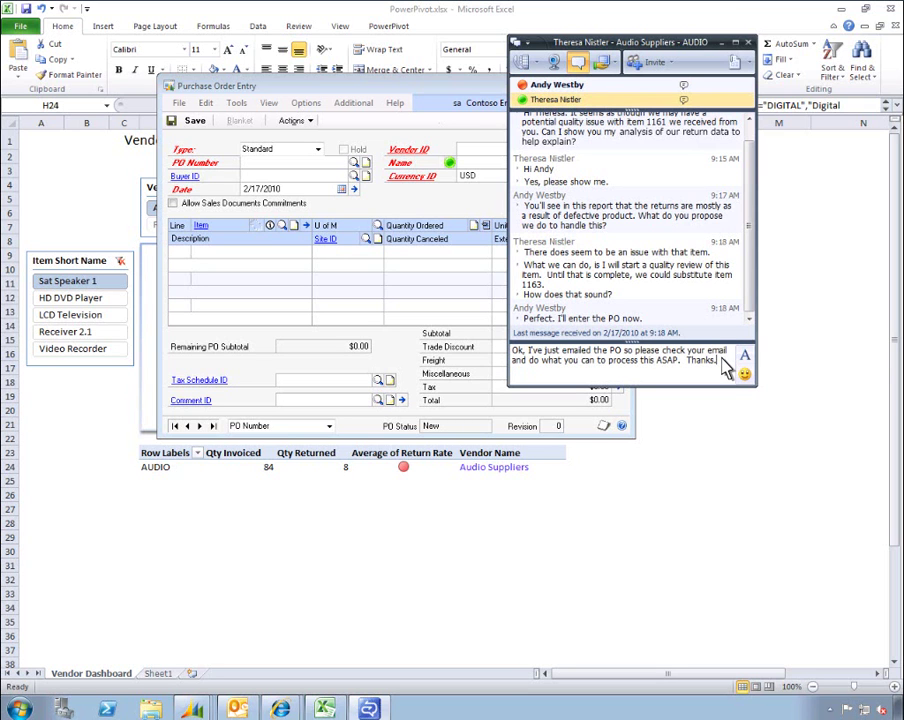
key(Return)
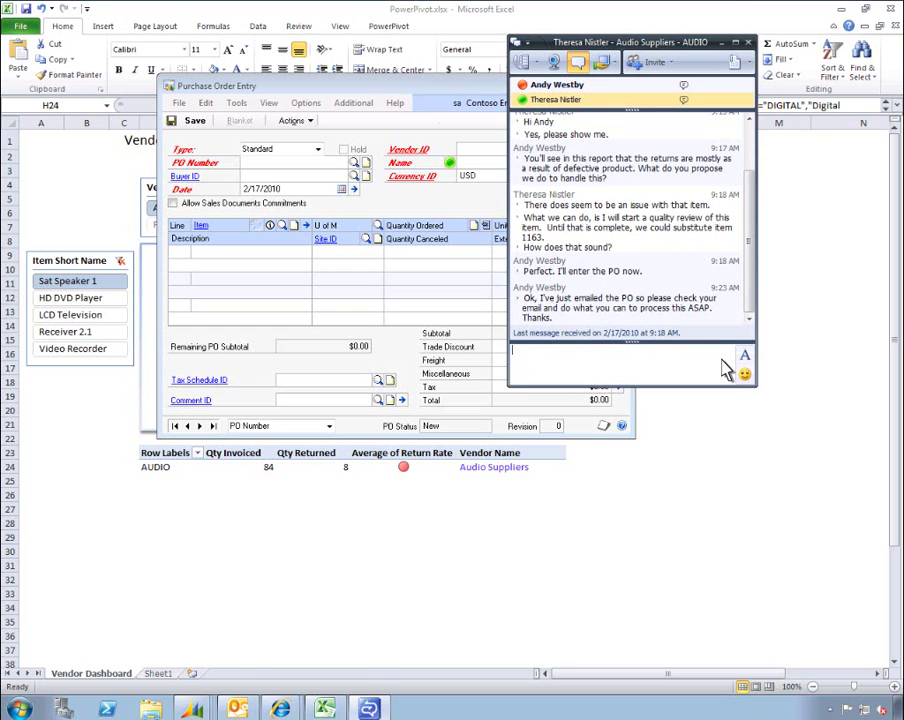
Step: Switch to the Dynamics GP home page metrics and the Financials Dashboard in Internet Explorer to view the Top Returned Items charts
click(200, 700)
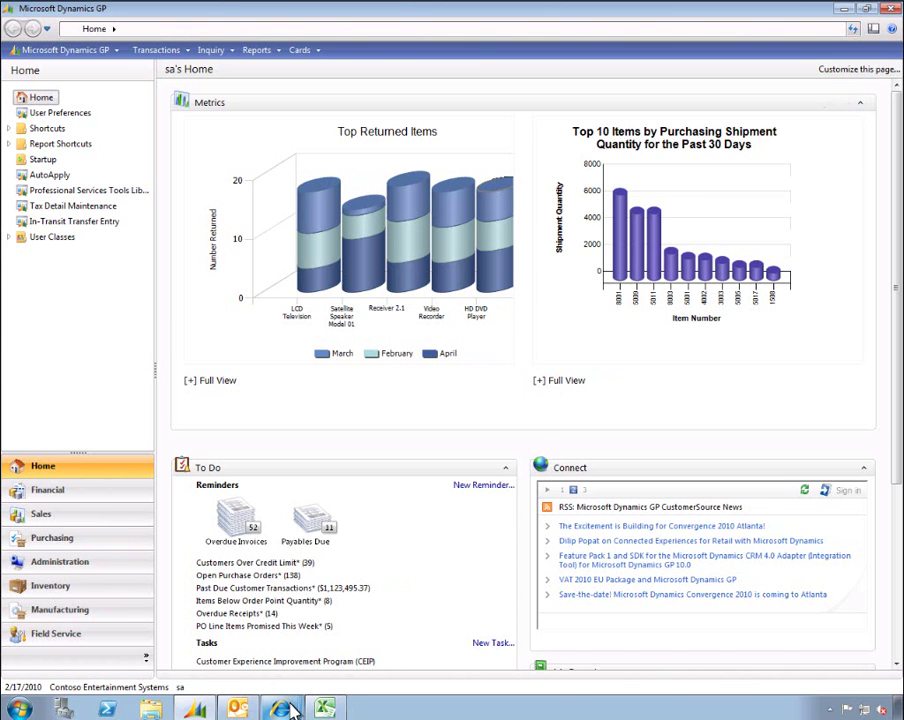
click(283, 708)
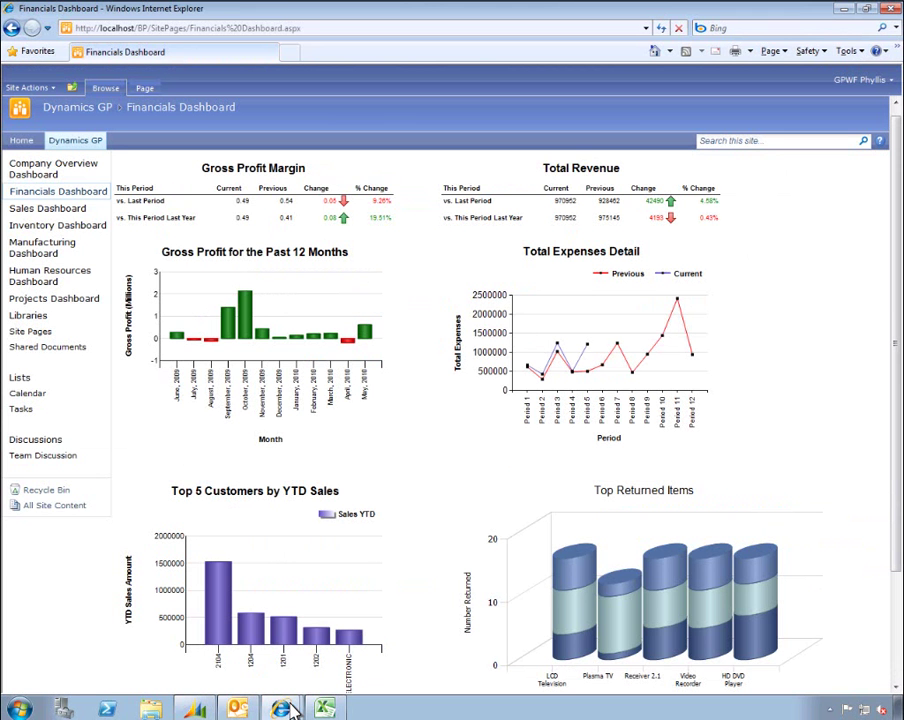